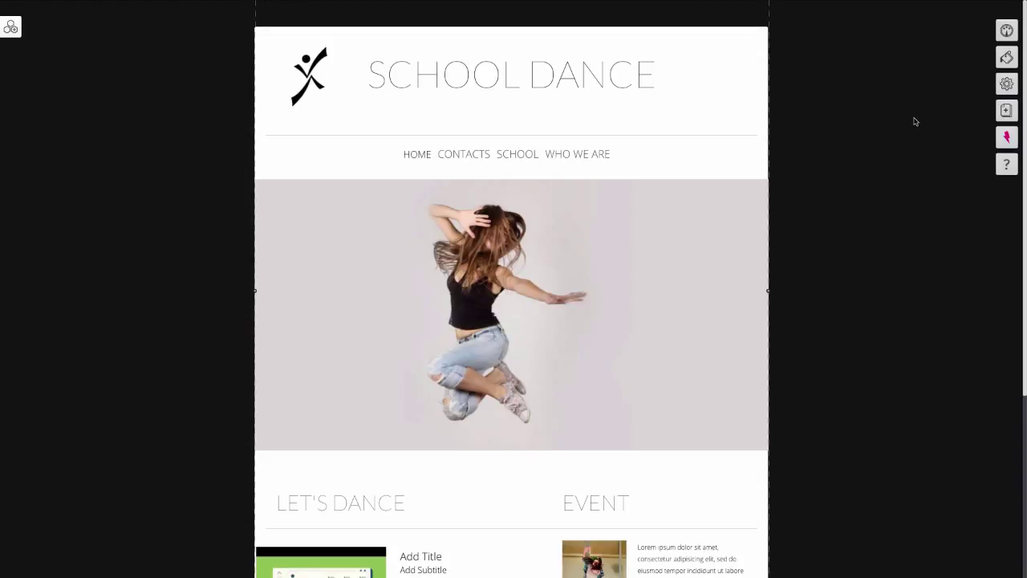
Step: Open the Manage Website panel for the School Dance site
left_click(1007, 84)
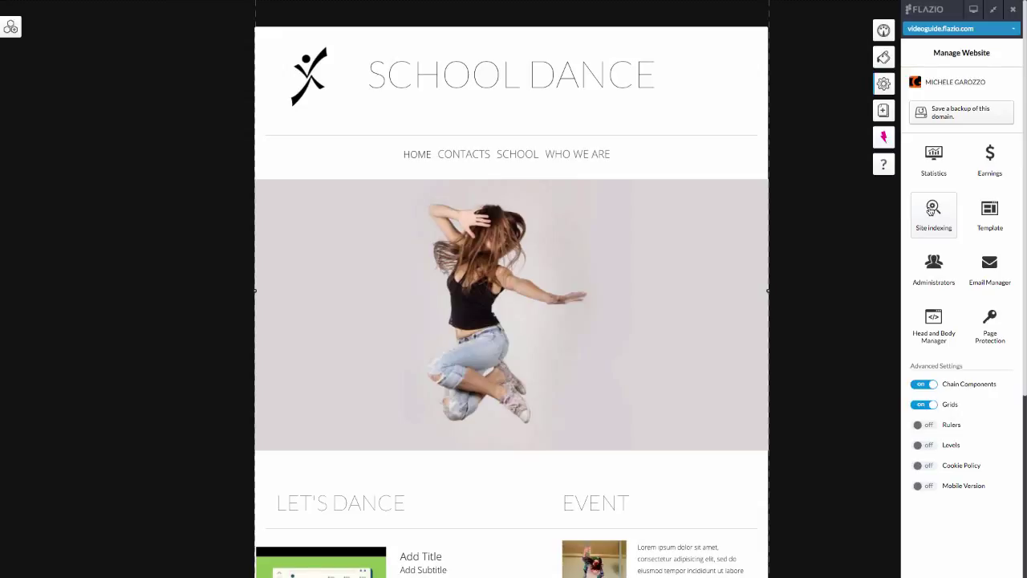
Step: Open the Site indexing SEO settings and set the website title to 'SCHOOL DANCE'
left_click(932, 210)
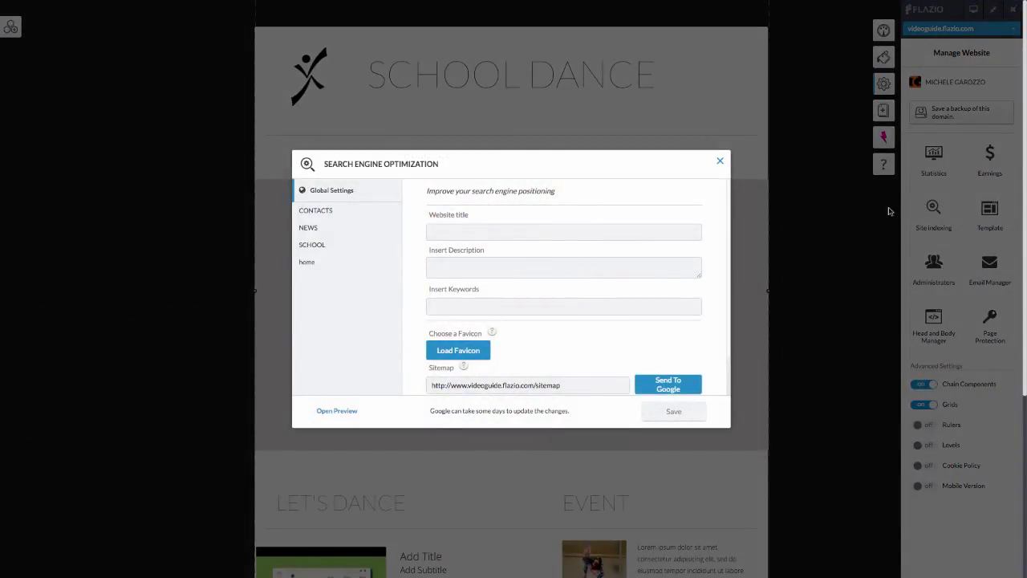
left_click(453, 231)
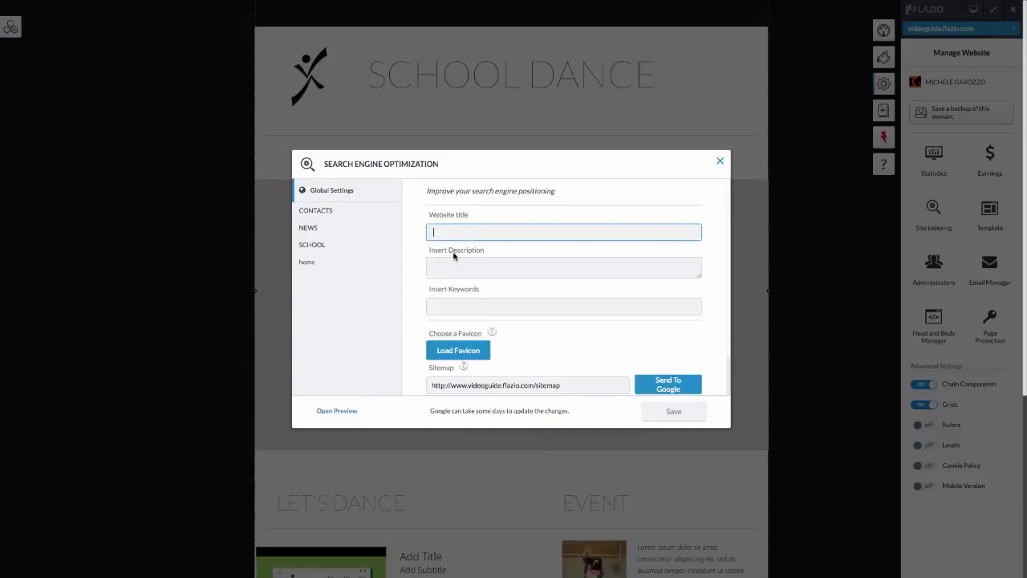
type("S")
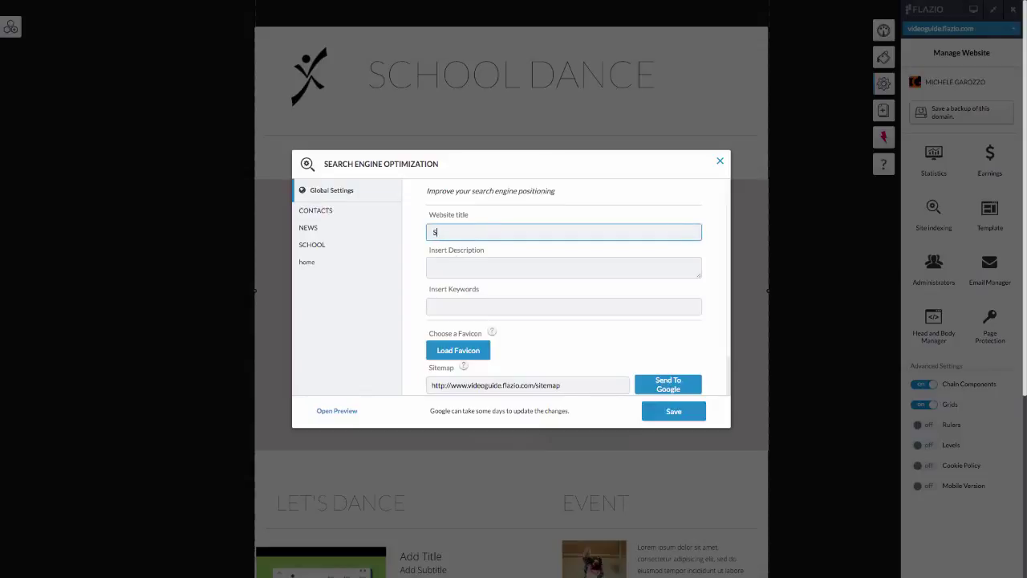
type("CHOOL DANCE")
Step: Paste the lorem ipsum placeholder text into the site description
left_click(463, 265)
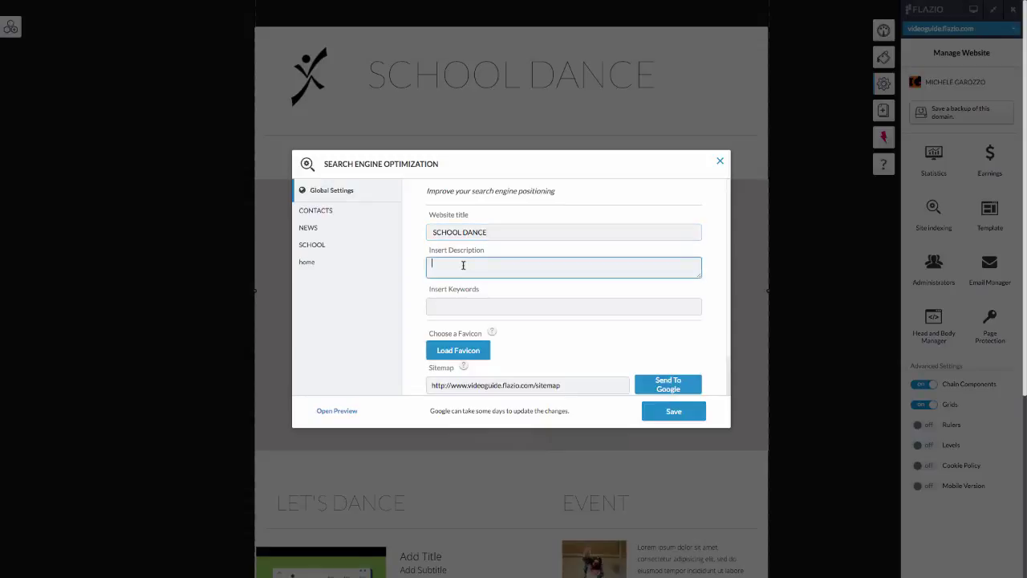
key("ctrl+v")
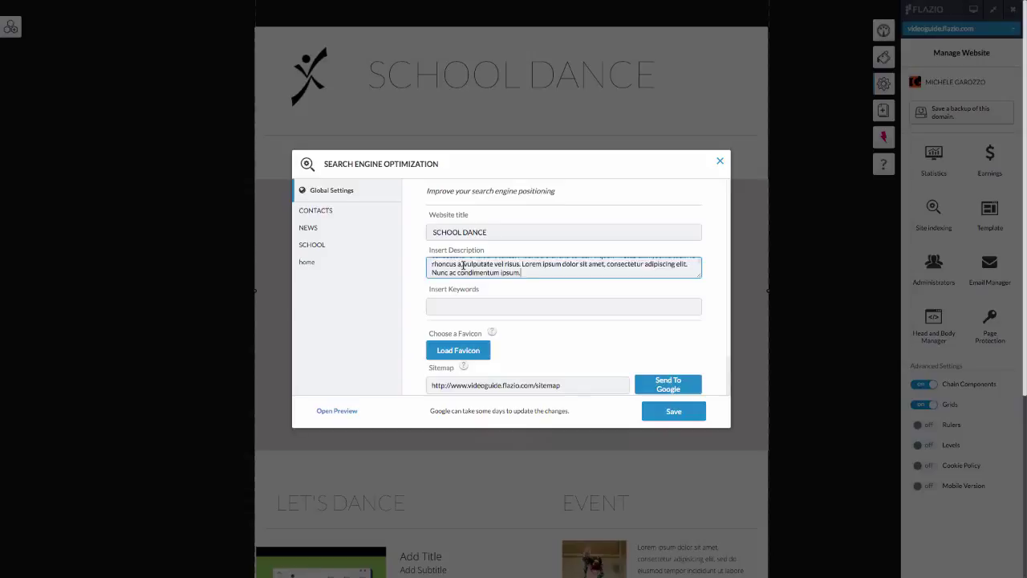
scroll(472, 265, "up", 3)
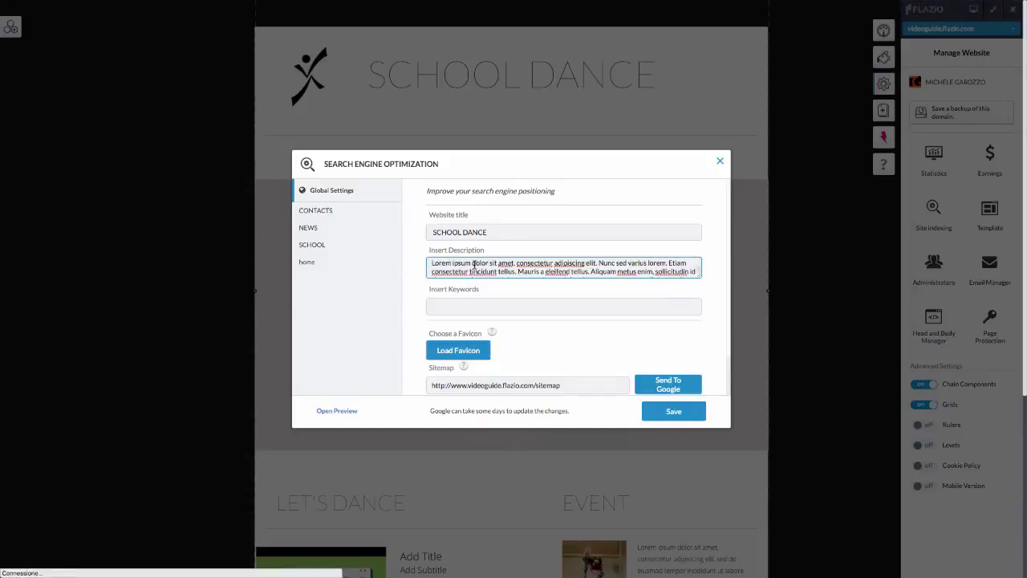
Step: Check the page's Google search preview, then close it
left_click(438, 309)
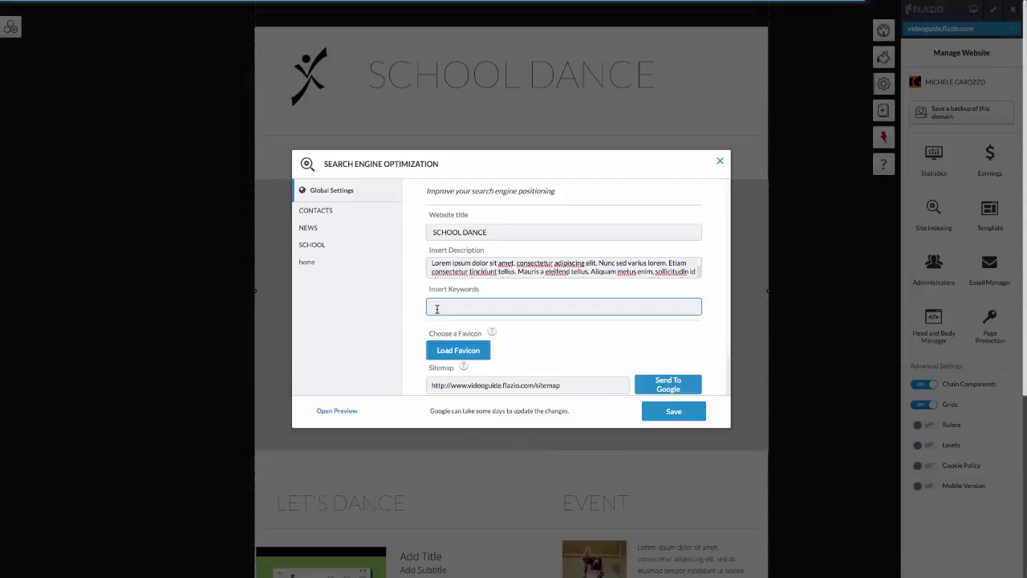
left_click(347, 412)
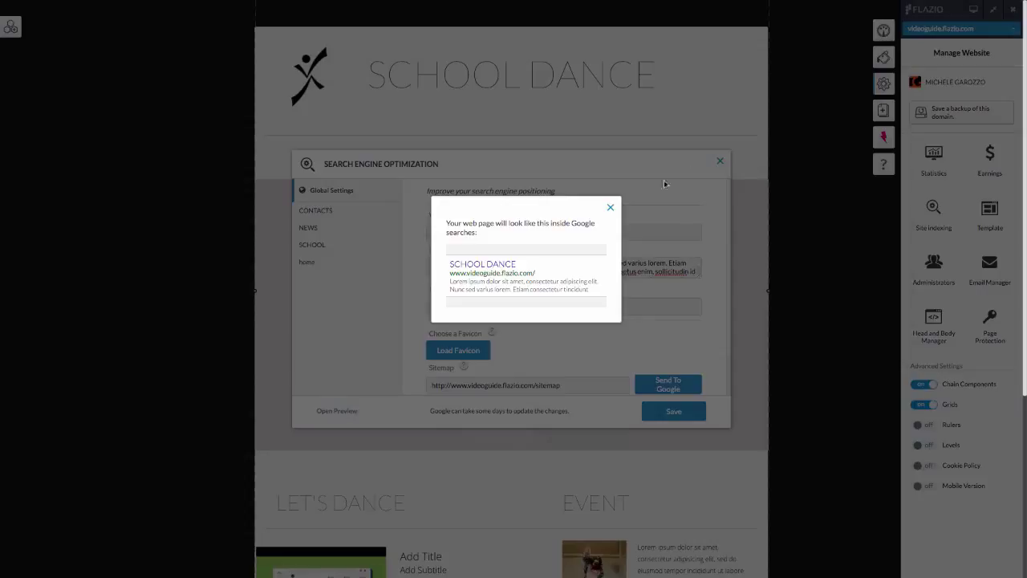
left_click(611, 209)
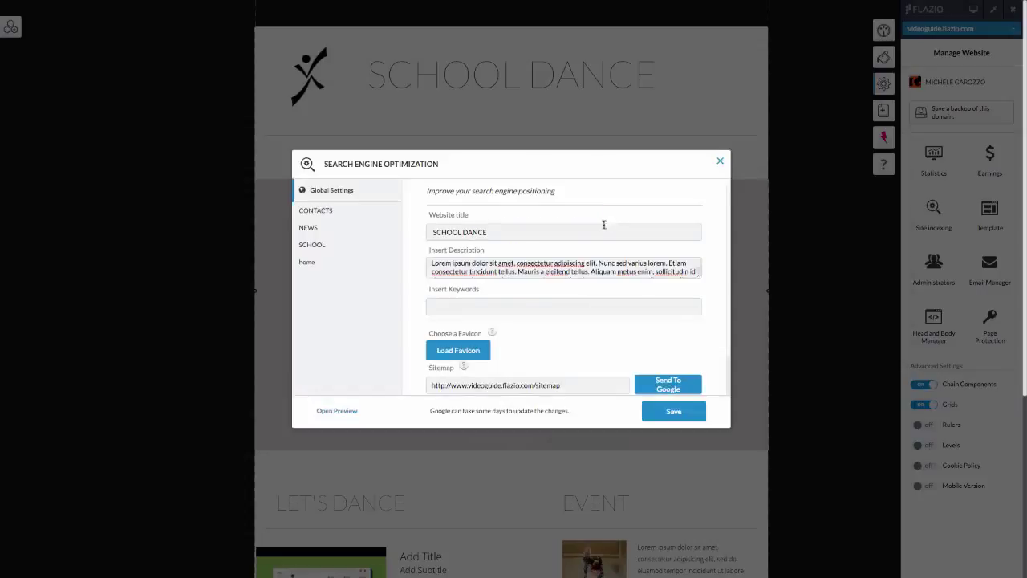
Step: Enter 'SCHOOL, DANCE,' as the site's search keywords
left_click(556, 303)
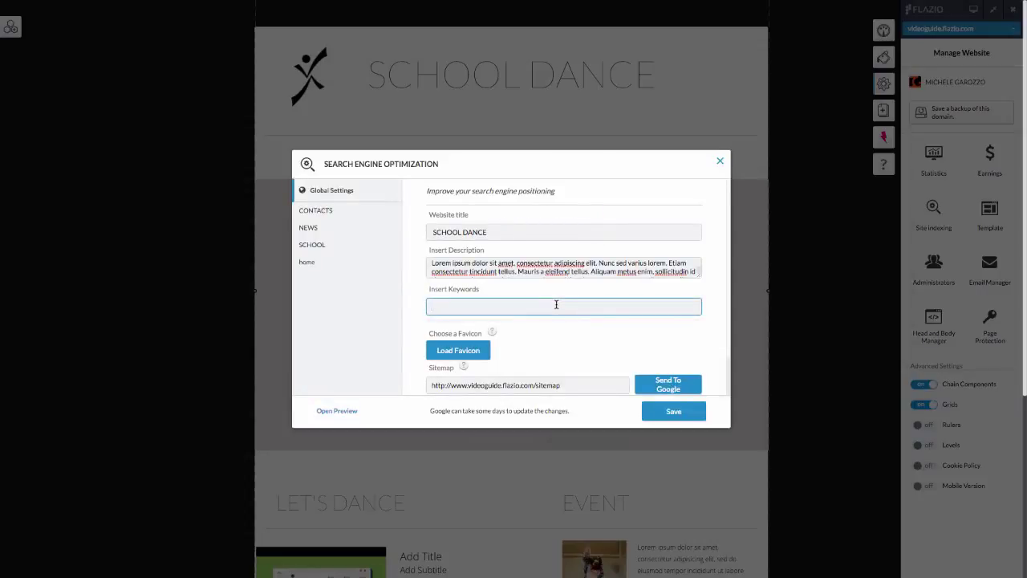
type("SCHOOL, DANCE,")
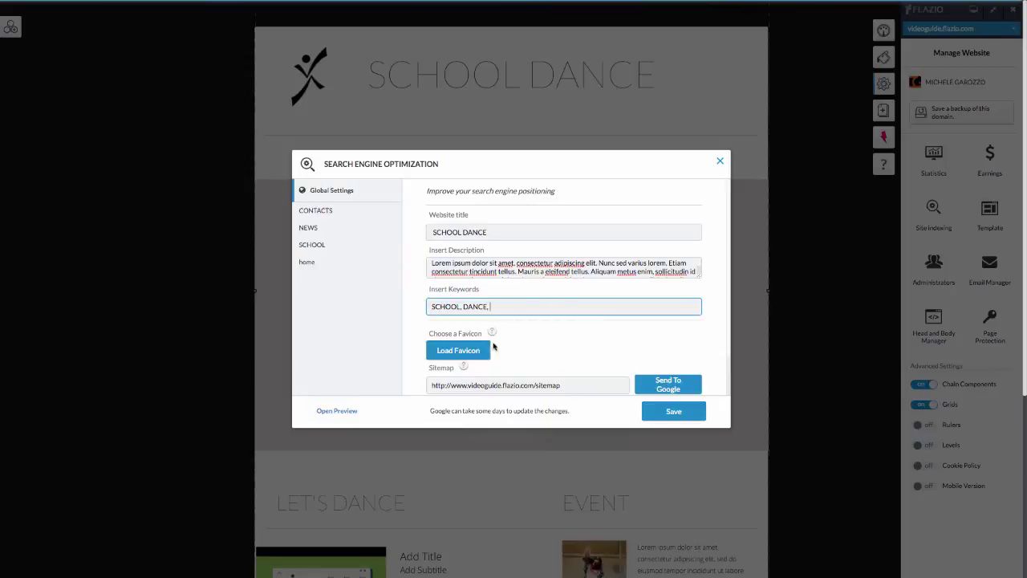
Step: Set logo-dance.png as the site favicon
left_click(454, 351)
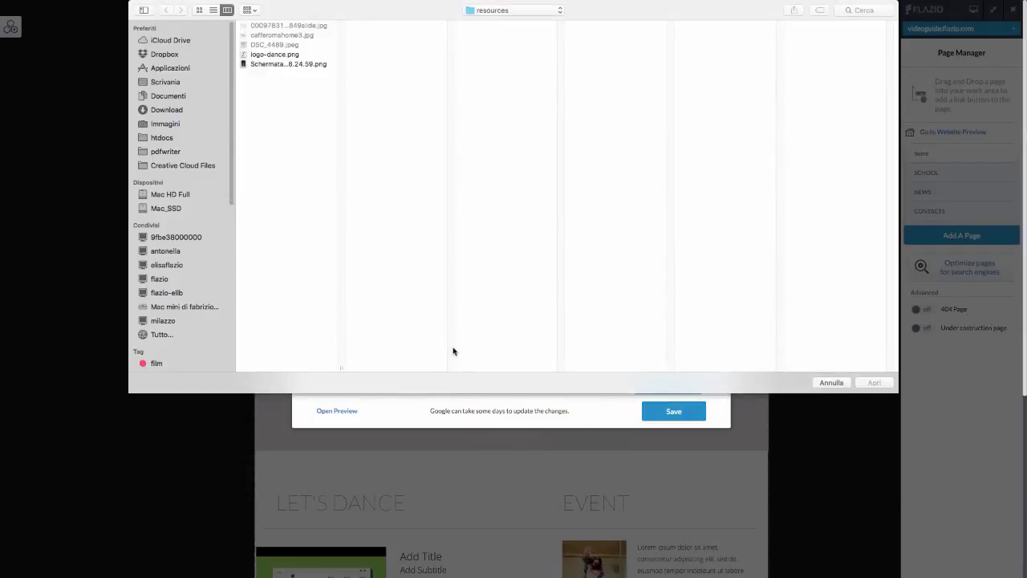
left_click(262, 55)
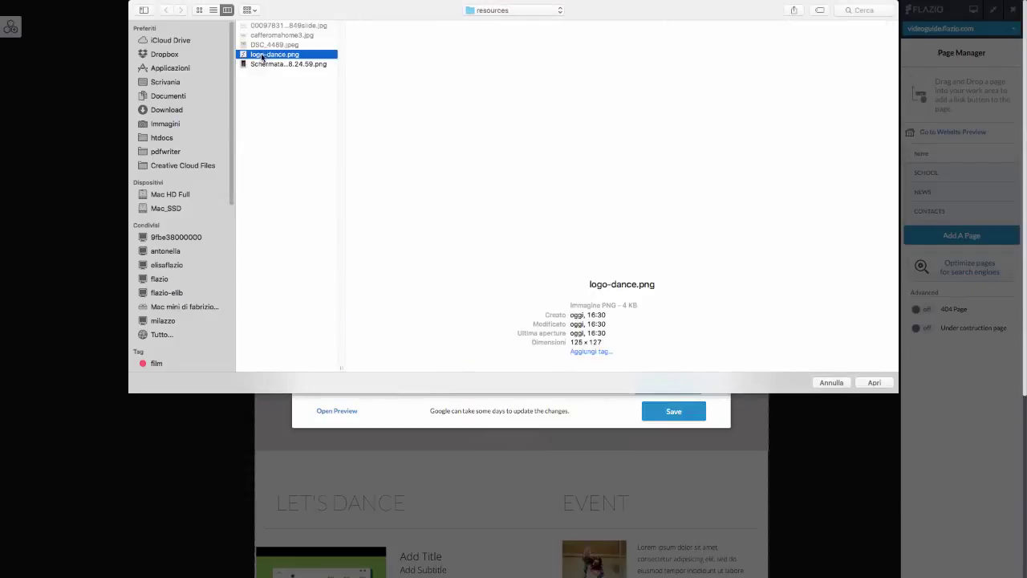
left_click(876, 383)
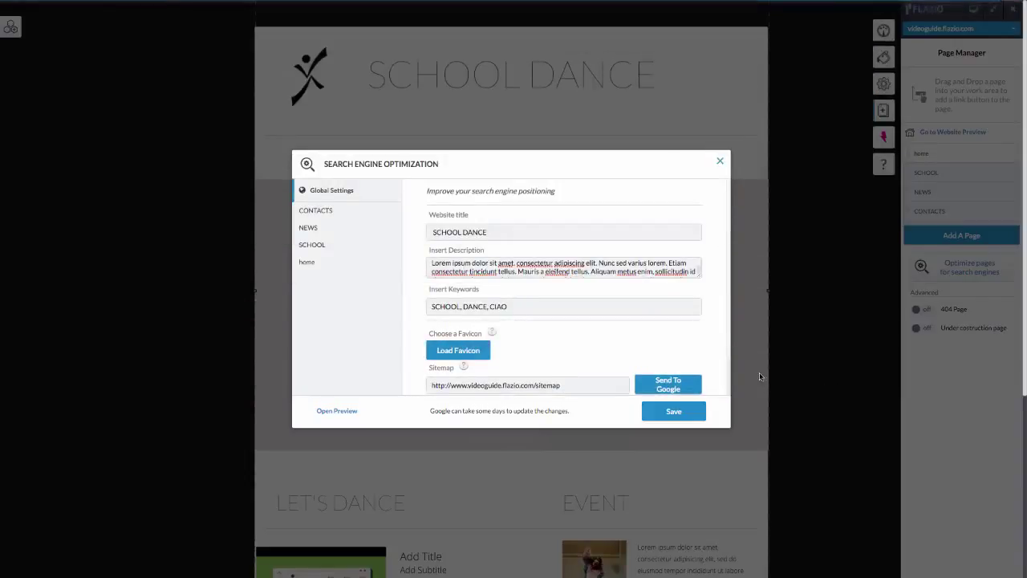
Step: Submit the site's sitemap to Google from the SEO dialog
scroll(600, 348, "down", 1)
scroll(600, 347, "down", 2)
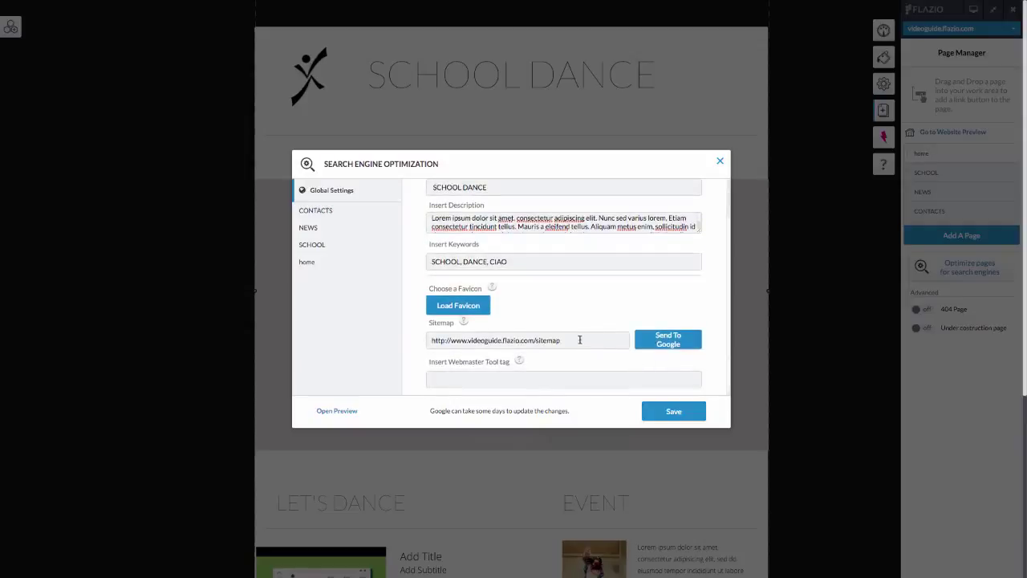
left_click(645, 344)
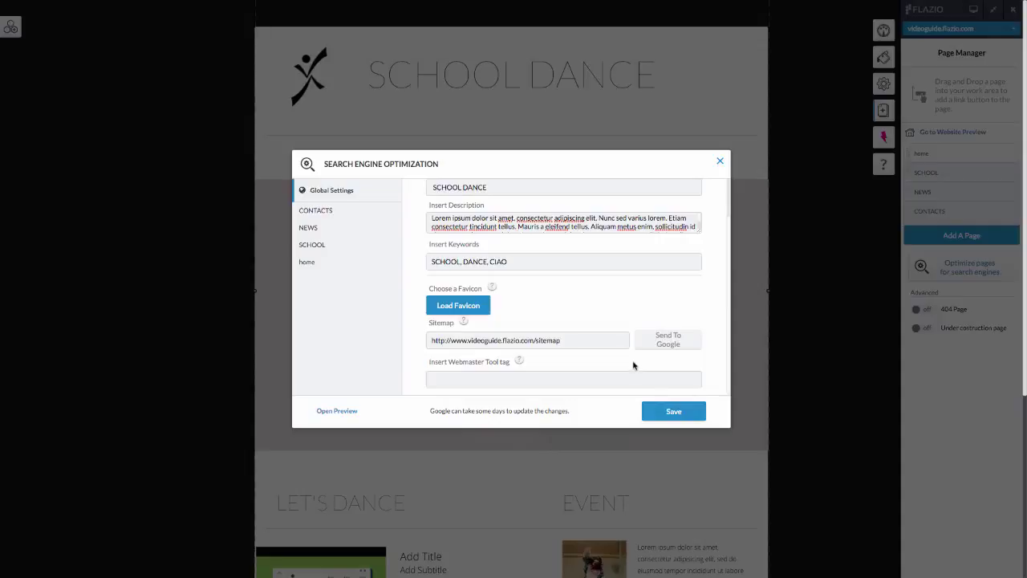
scroll(620, 375, "up", 1)
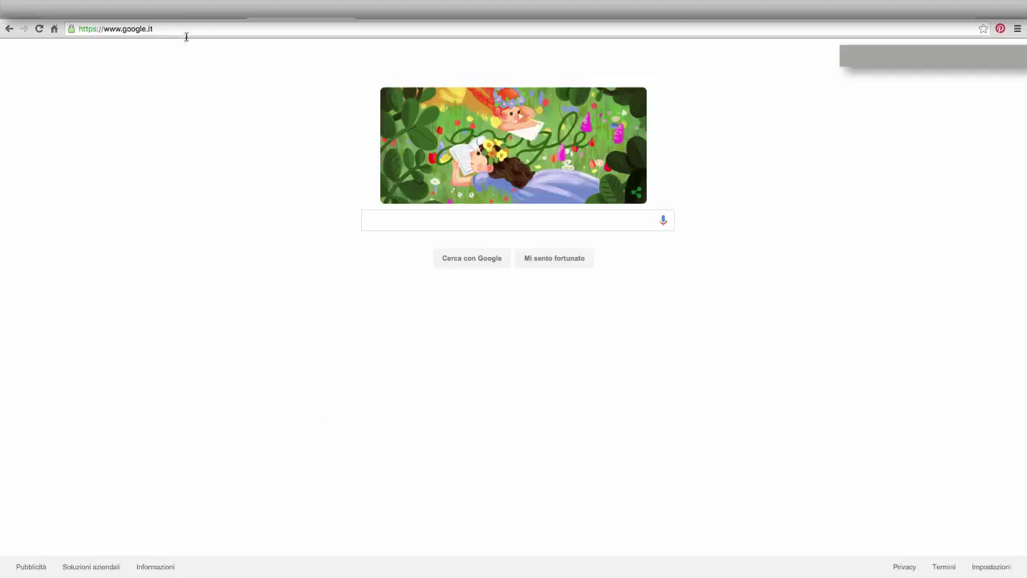
left_click(186, 33)
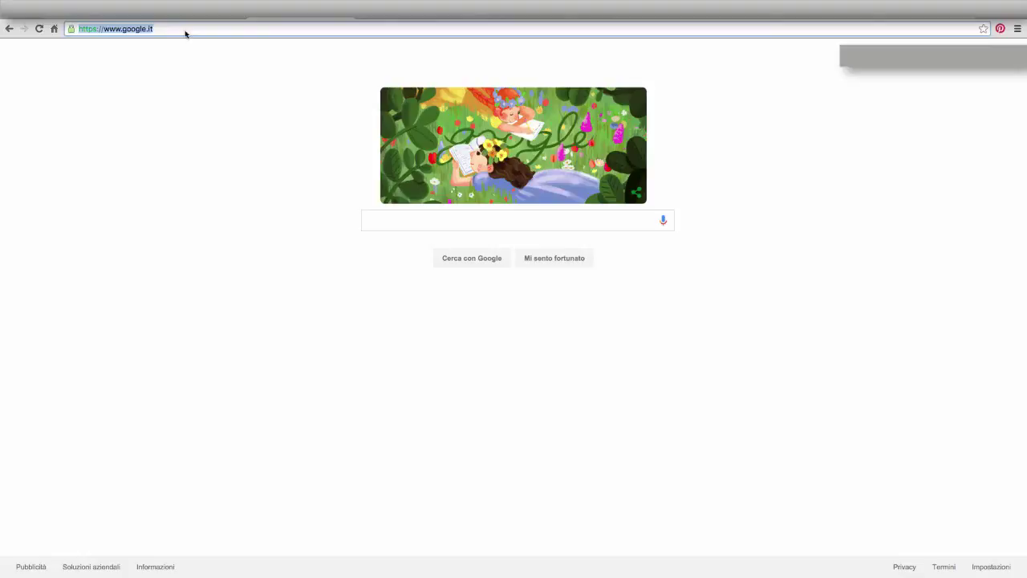
type("https://www.google.com/webmasters/tools/home")
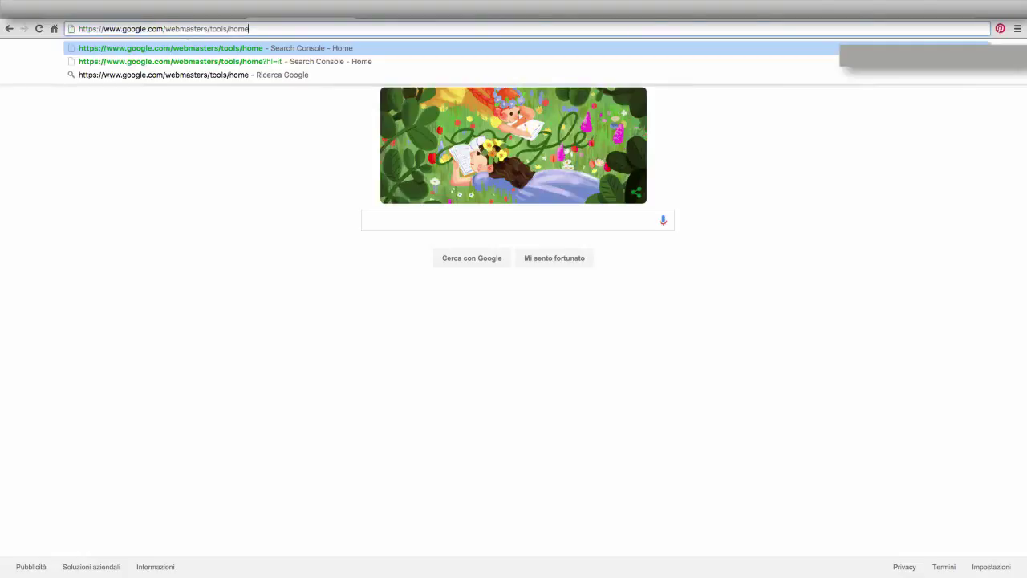
key("Return")
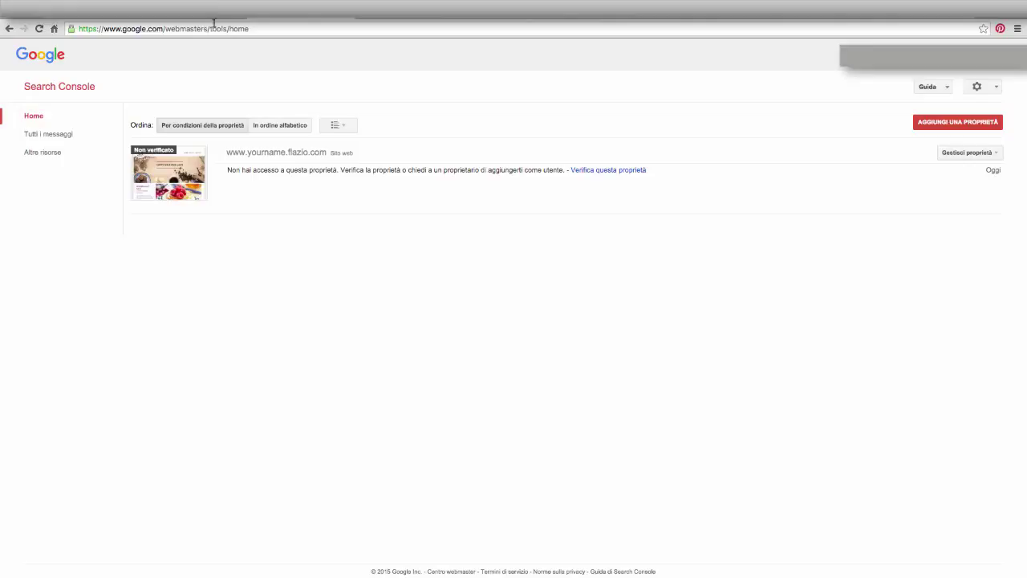
left_click(957, 122)
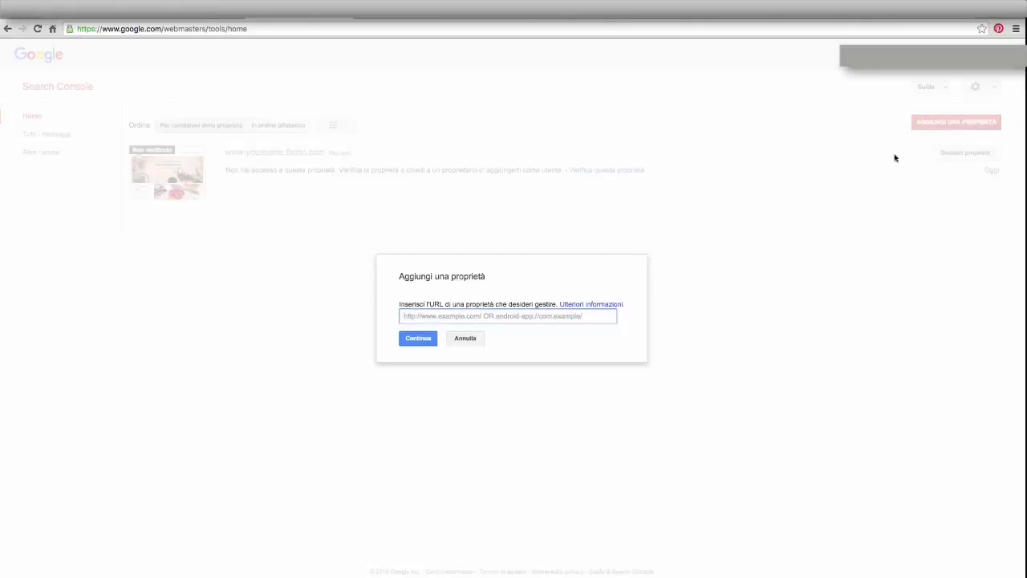
type("http://www.videoguide.flazio.com/")
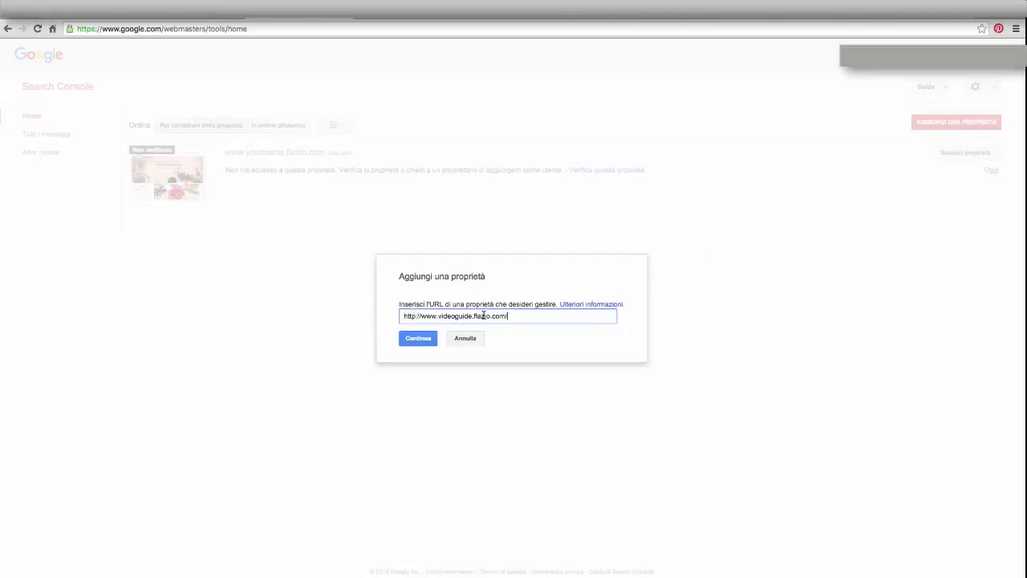
Step: Choose HTML tag verification and copy the site-verification meta tag
left_click(425, 339)
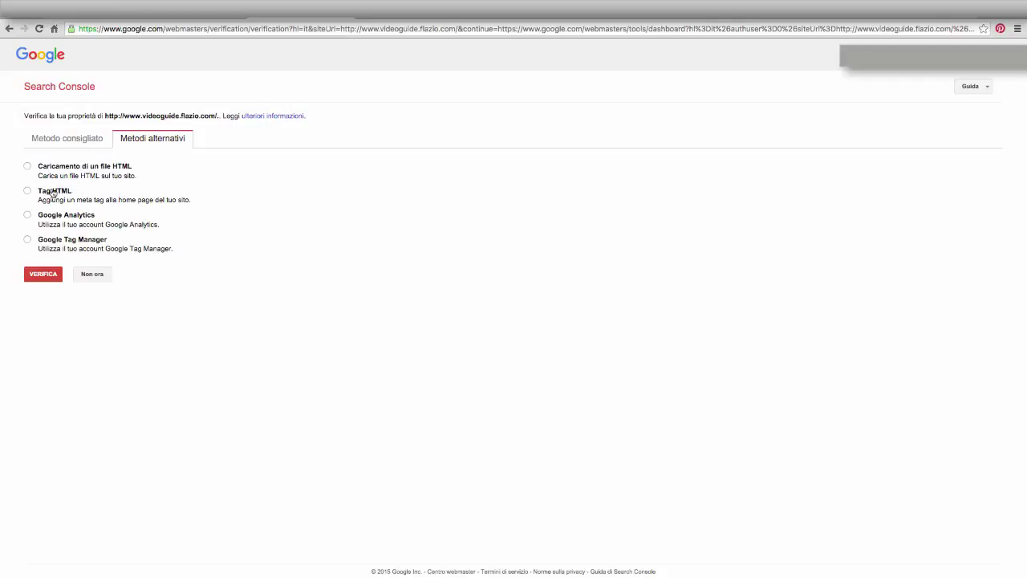
left_click(31, 191)
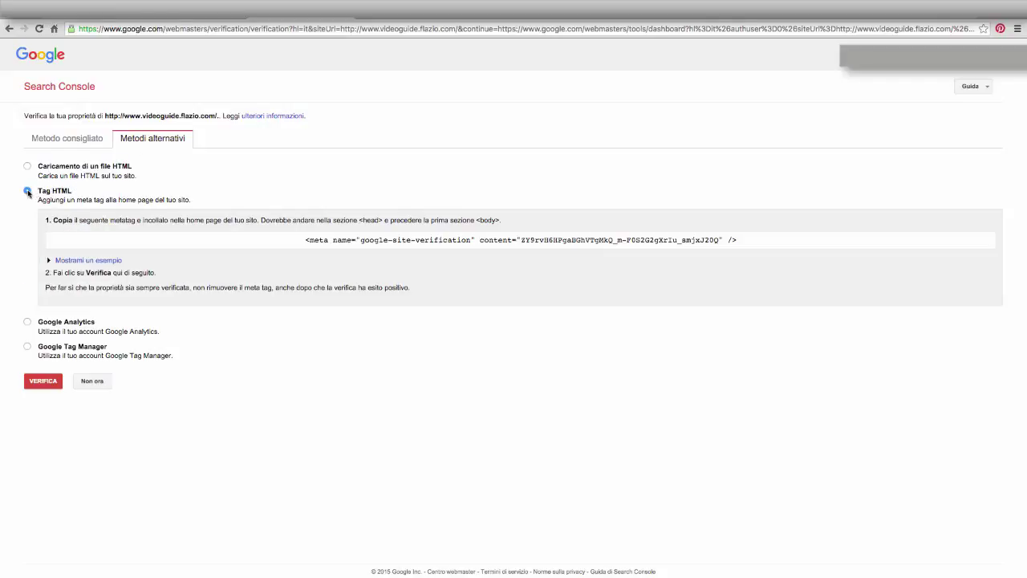
left_click(345, 240)
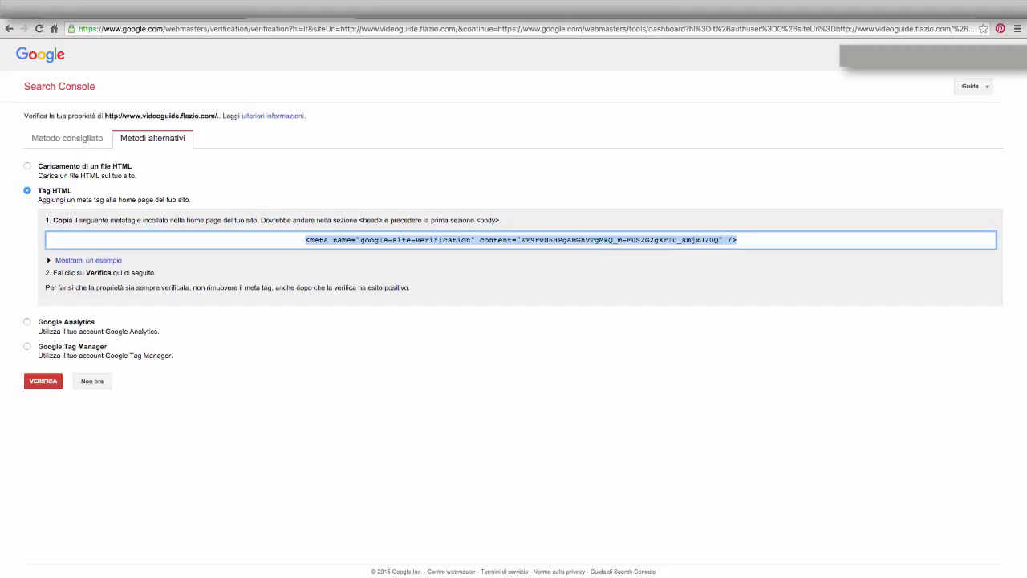
key("super+Tab")
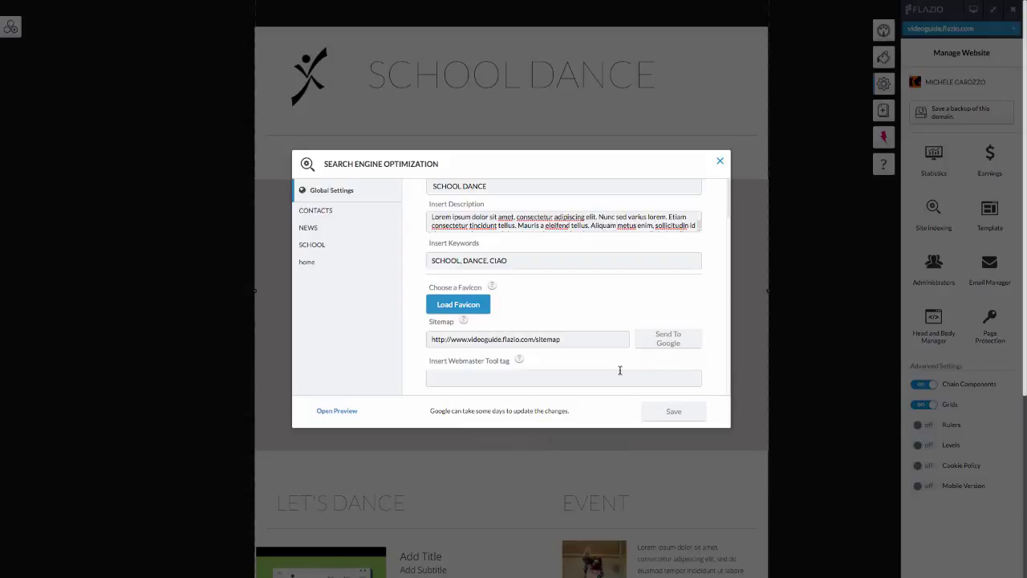
Step: Paste the verification meta tag into the Webmaster Tool tag field and save
left_click(564, 378)
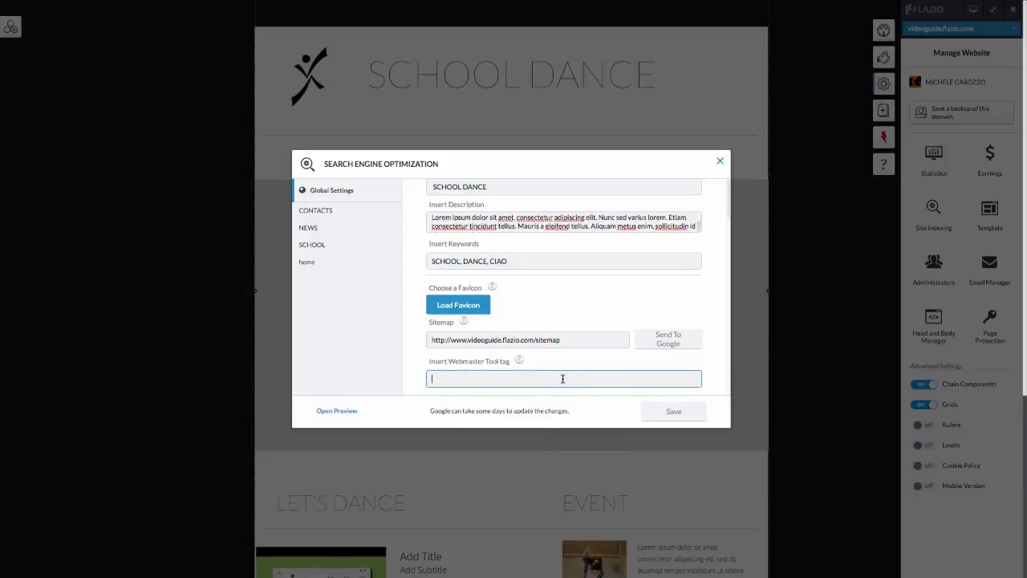
type("<meta name=\"google-site-verification\" content=\"ZY9rvH6HPga8GhVTgMkQ_m-F0S2G2gXrlu_smjxJ20Q\" />")
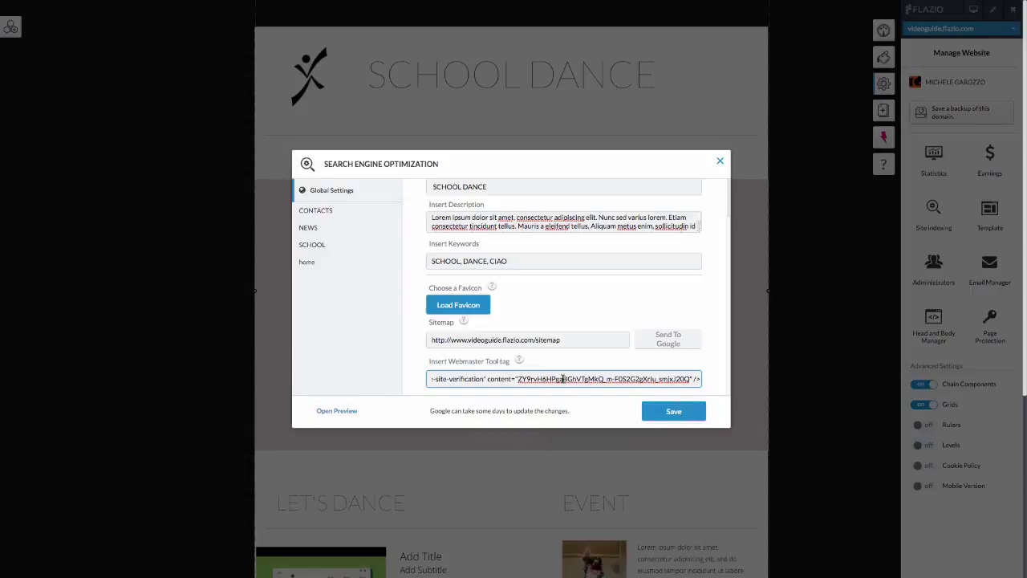
left_click(659, 413)
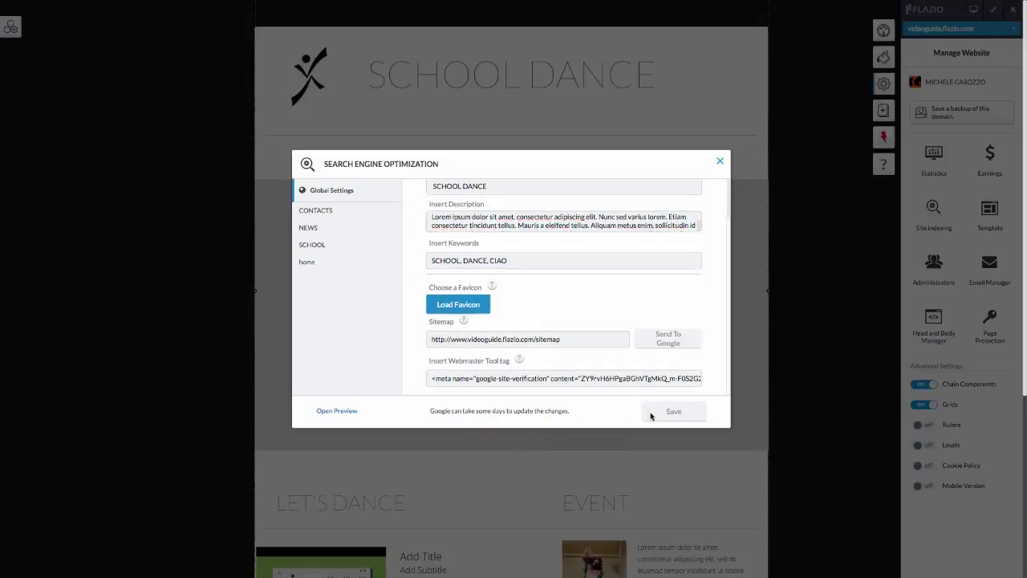
Step: Select the NEWS page's SEO settings and fill in its title, description and keywords
left_click(312, 211)
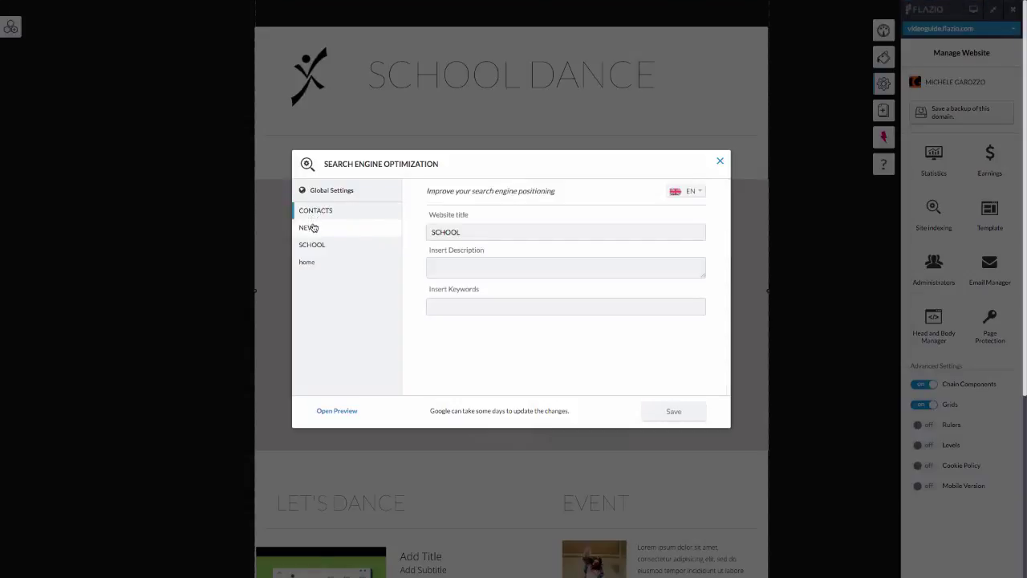
left_click(313, 245)
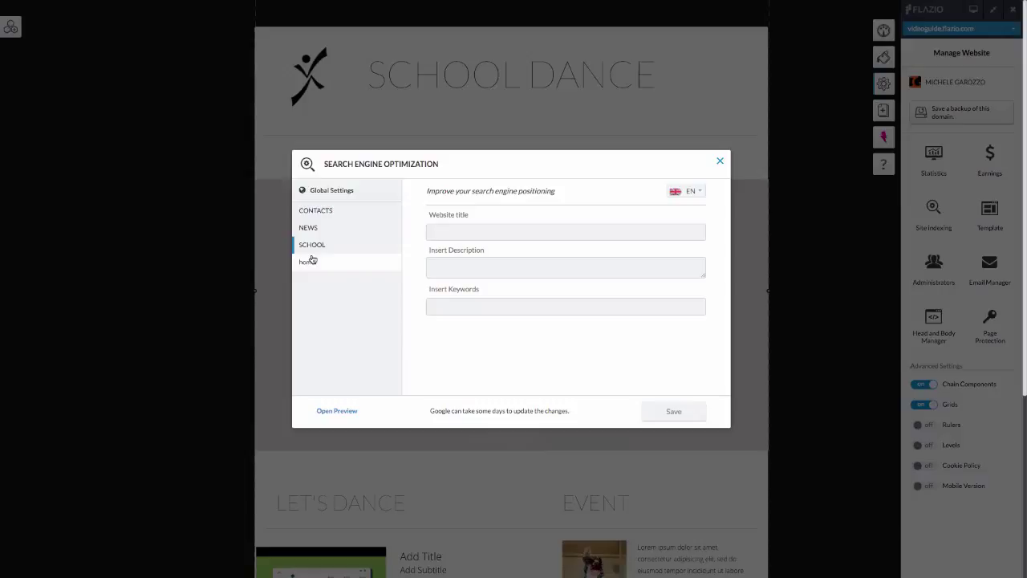
left_click(312, 260)
left_click(308, 229)
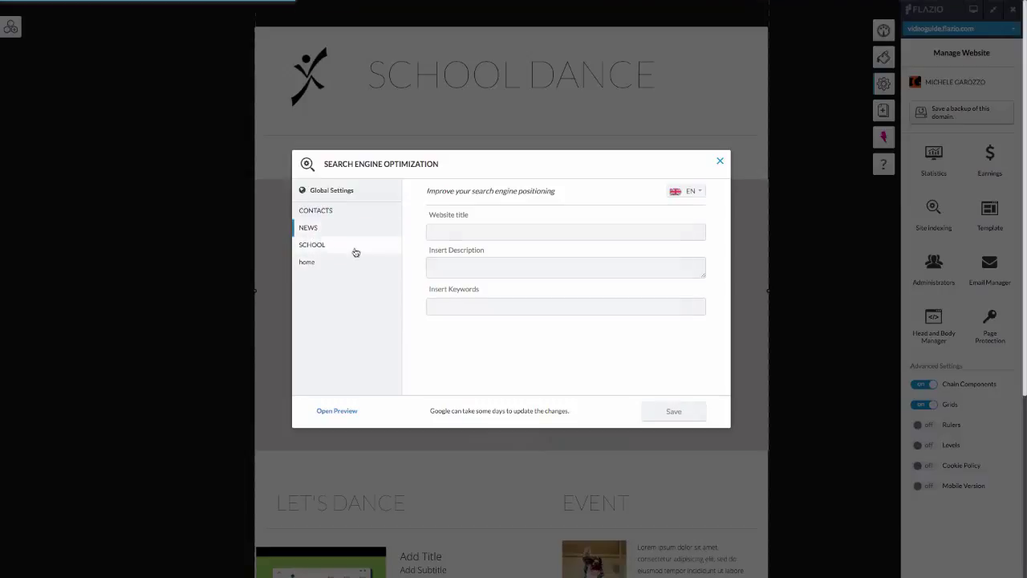
left_click(441, 232)
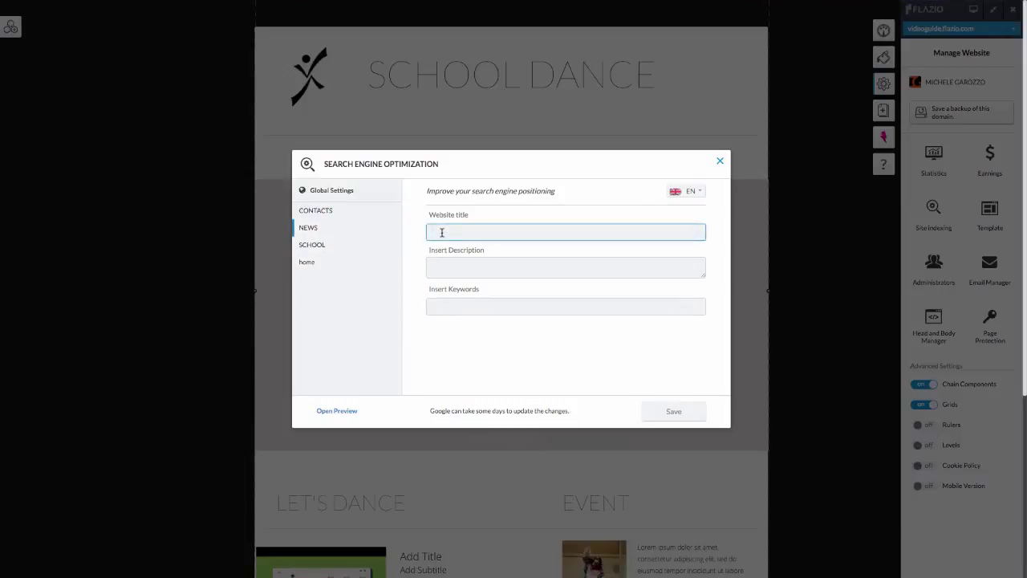
type("NEWS")
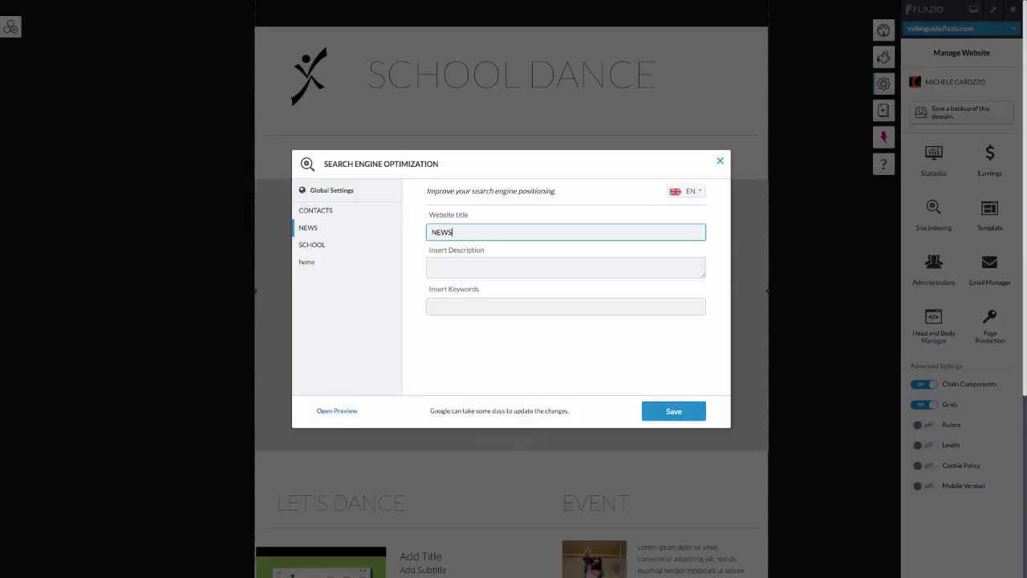
left_click(434, 263)
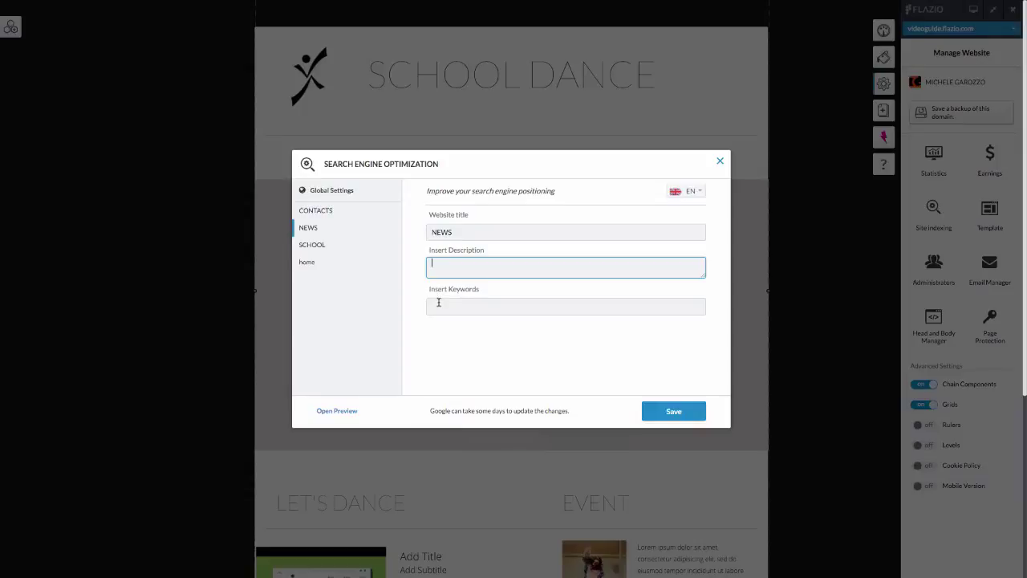
left_click(438, 303)
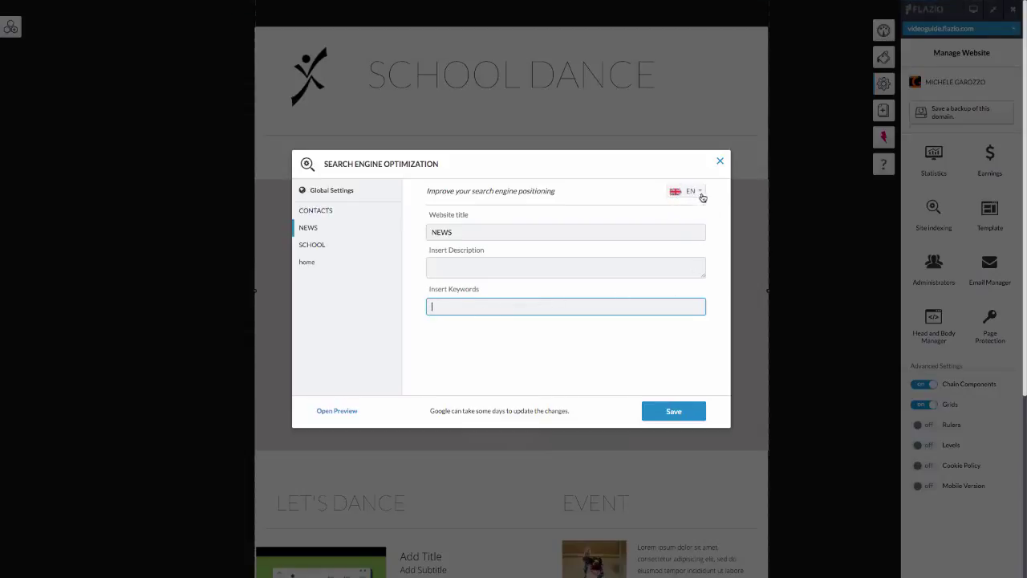
Step: Switch the page SEO language to Italian, then back to English
left_click(702, 193)
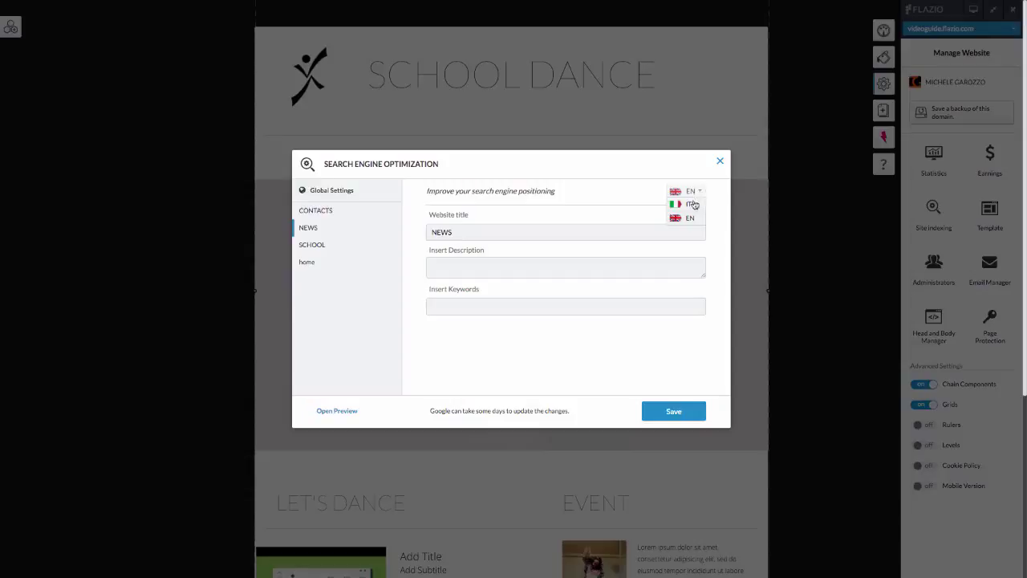
left_click(688, 203)
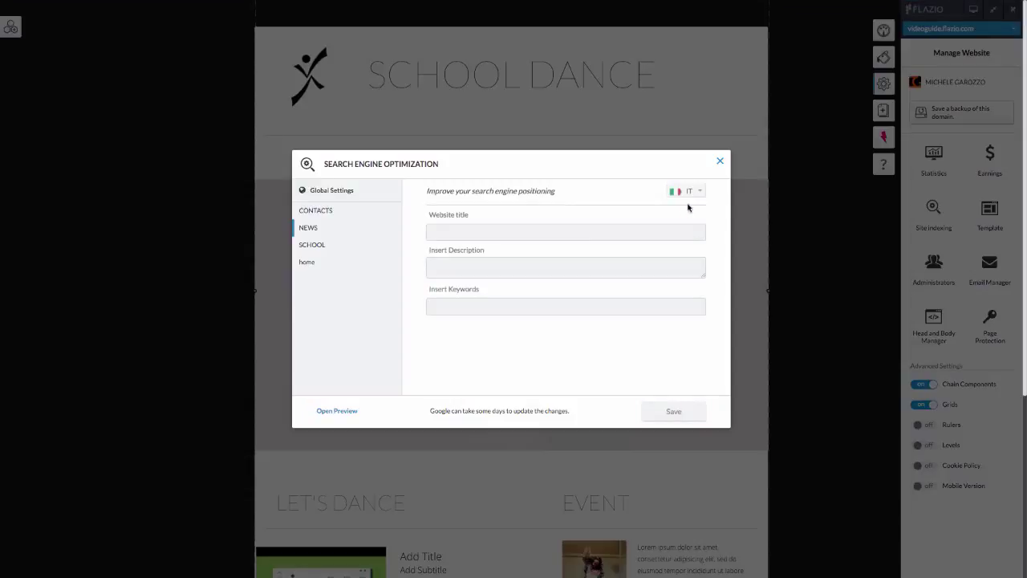
left_click(692, 192)
left_click(689, 219)
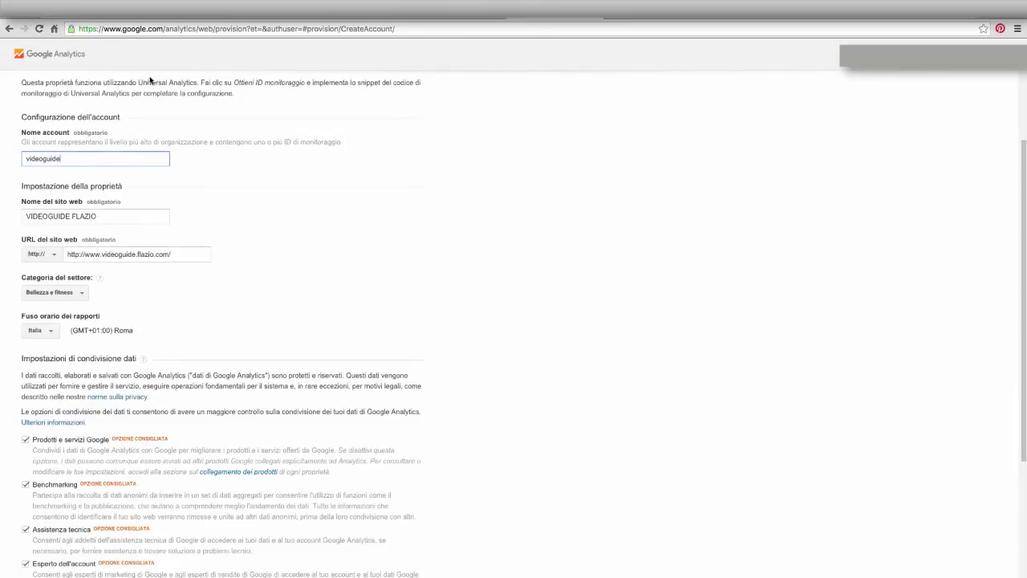
Step: Request the Google Analytics tracking ID, accept the terms, and select the ID
scroll(149, 80, "down", 5)
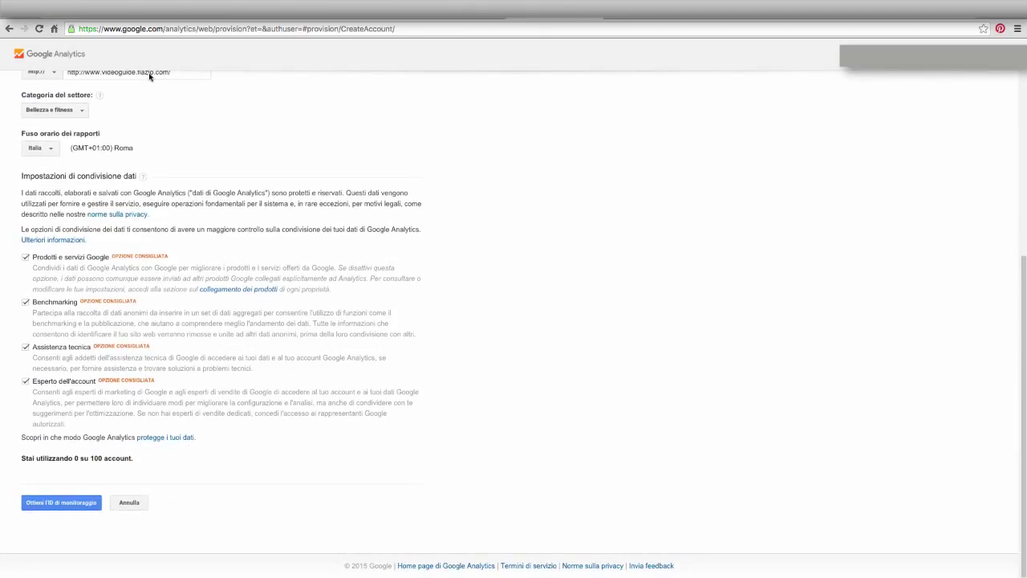
left_click(69, 503)
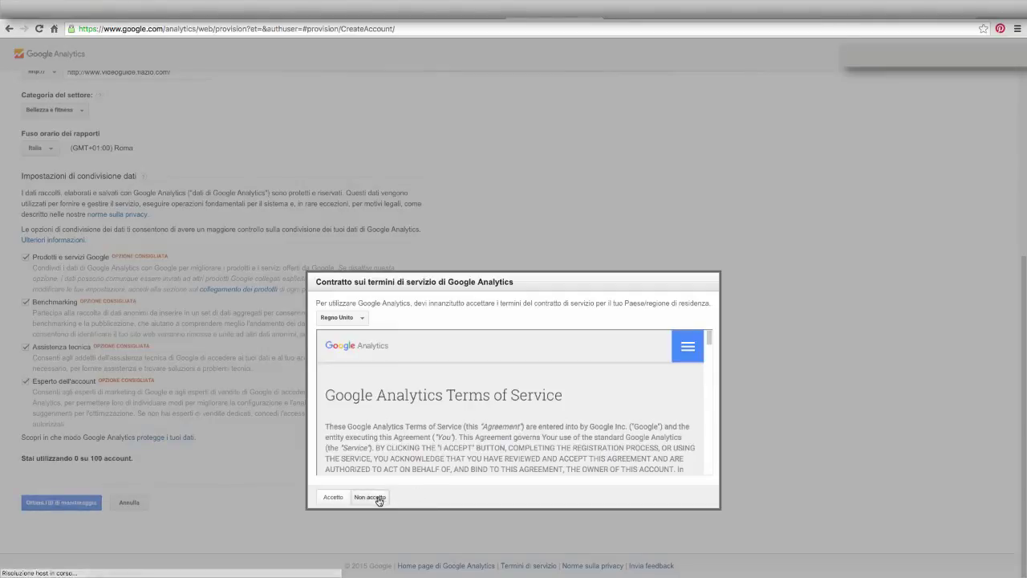
left_click(331, 496)
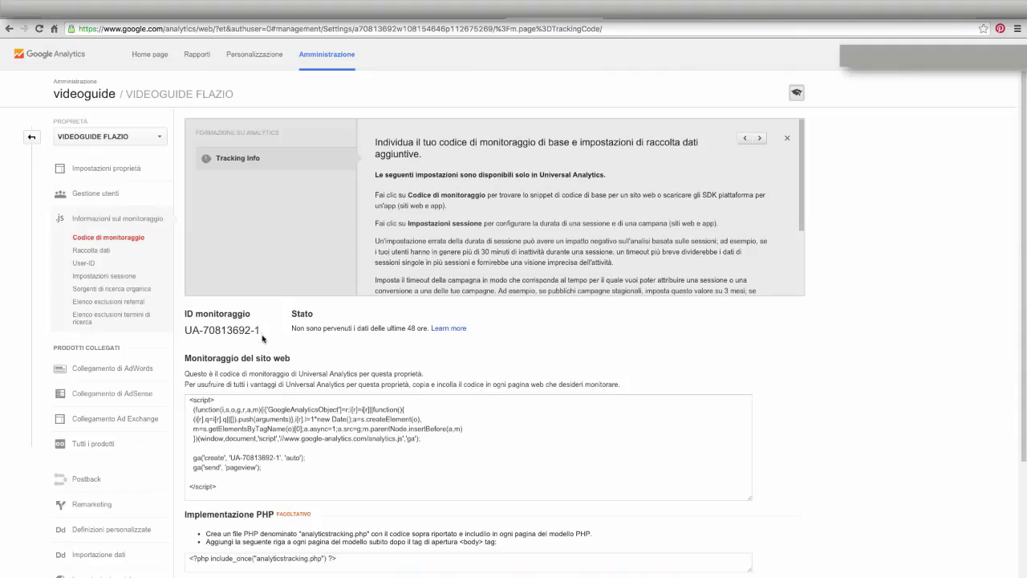
left_click_drag(258, 330, 184, 330)
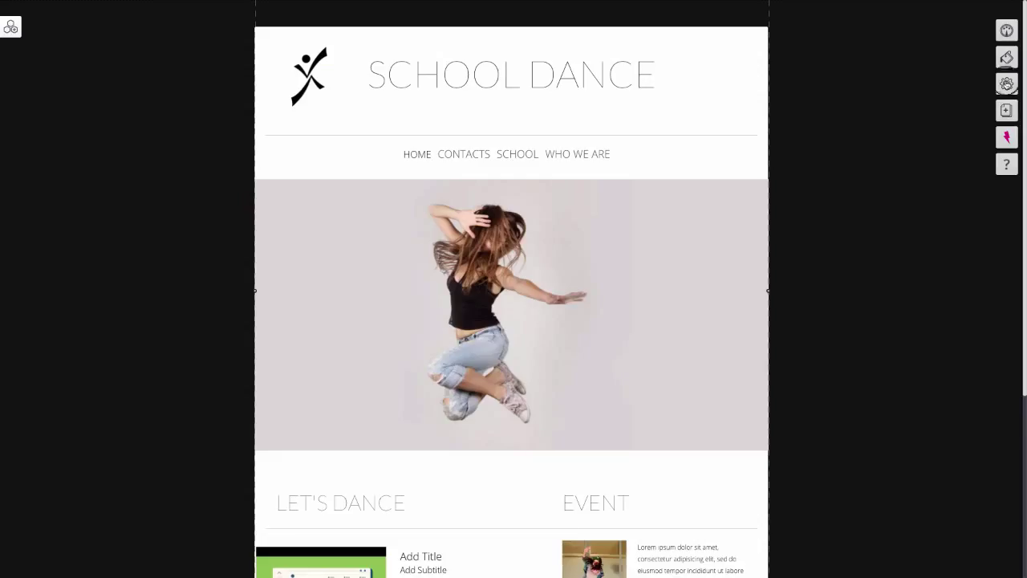
Step: Paste the copied tracking ID into the Google Analytics field under Statistics Services, confirm it, and close
left_click(1007, 84)
left_click(938, 165)
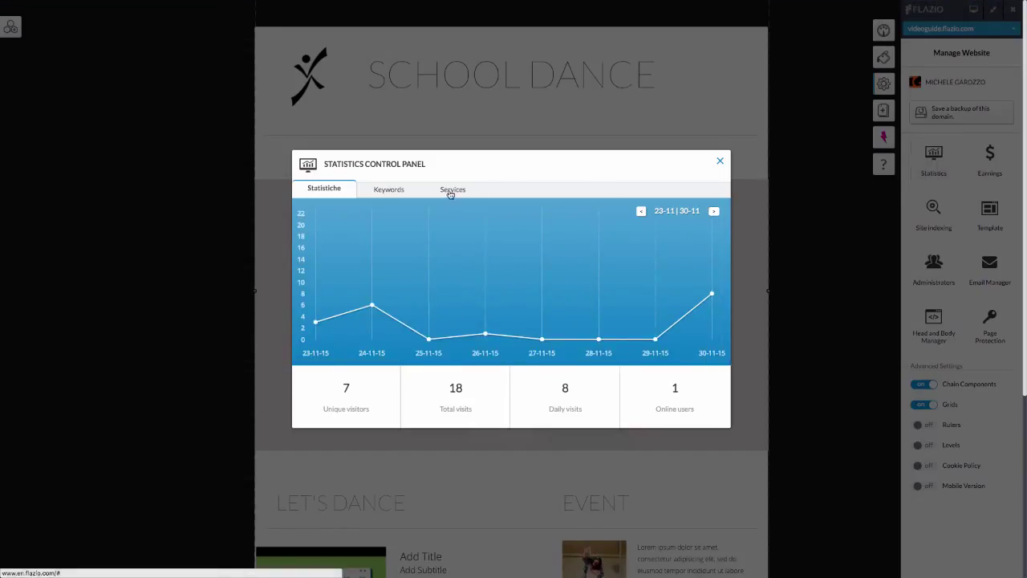
left_click(451, 192)
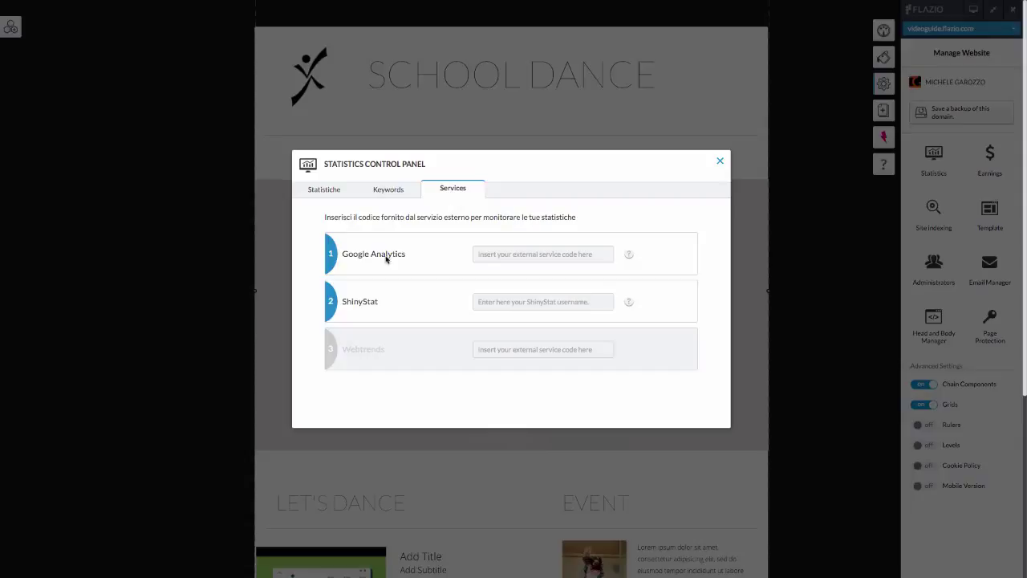
left_click(514, 253)
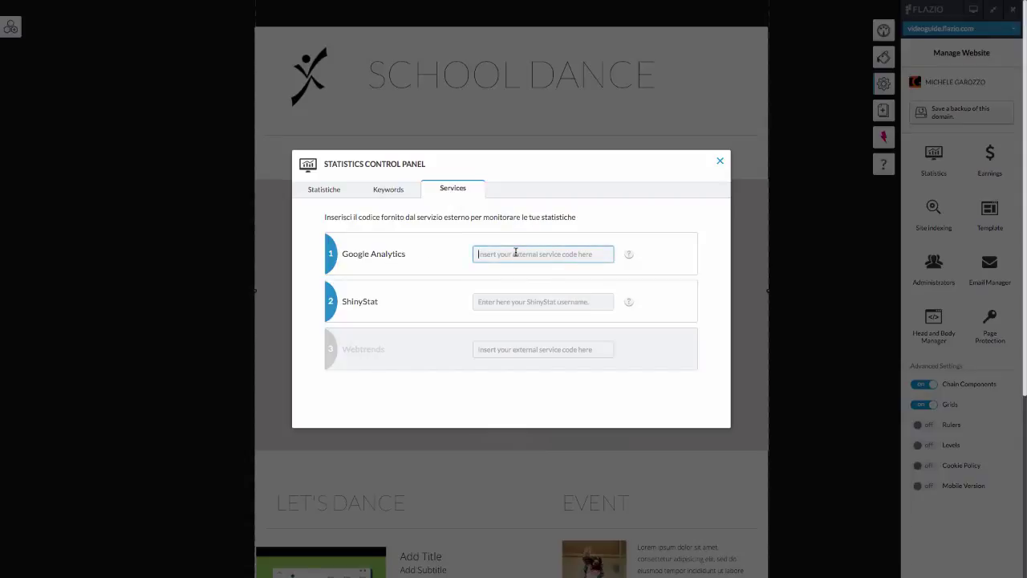
type("UA-70813682-1")
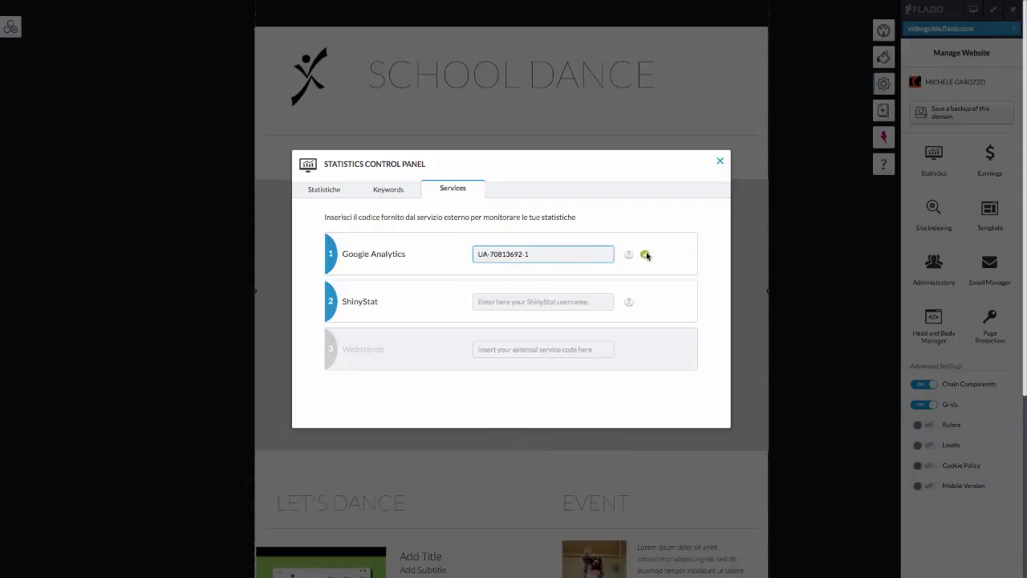
left_click(645, 254)
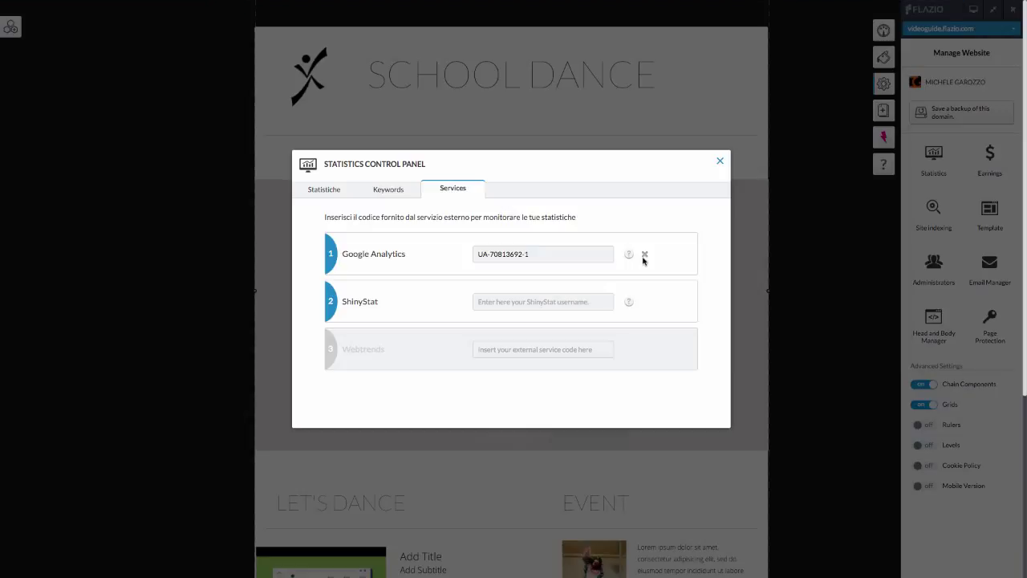
left_click(721, 161)
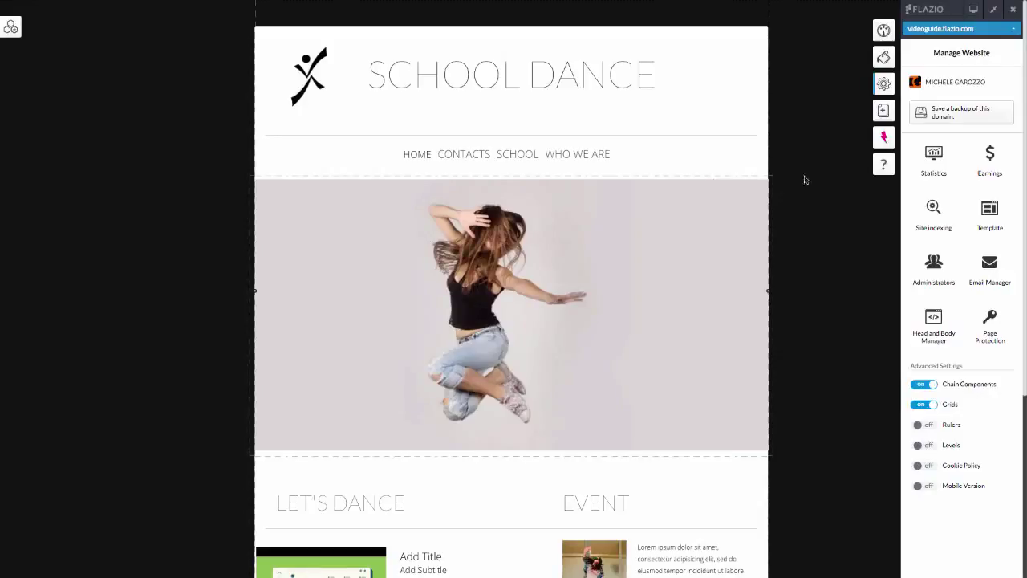
Step: Close the Manage Website side panel so the School Dance page shows alone
left_click(1014, 10)
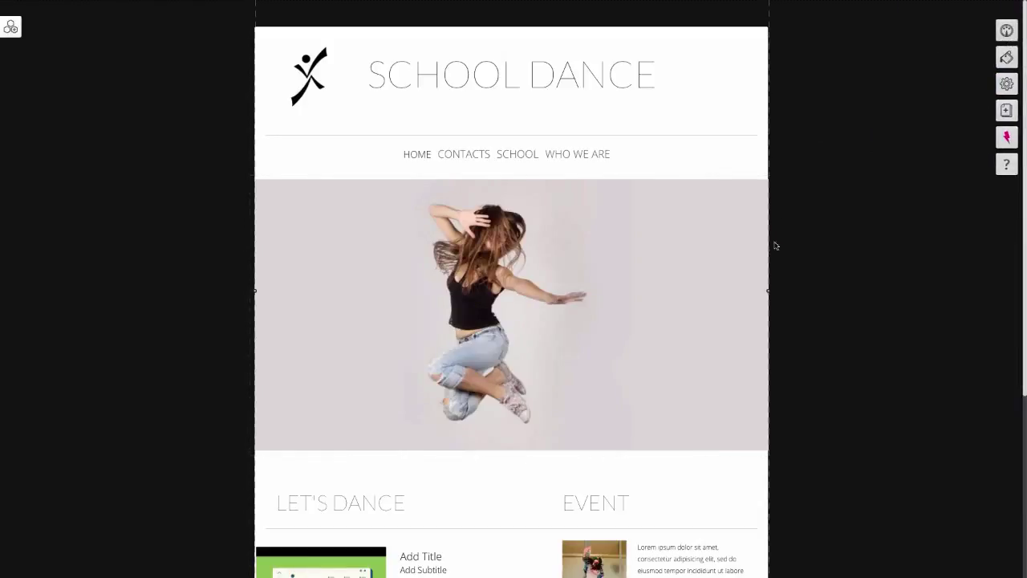